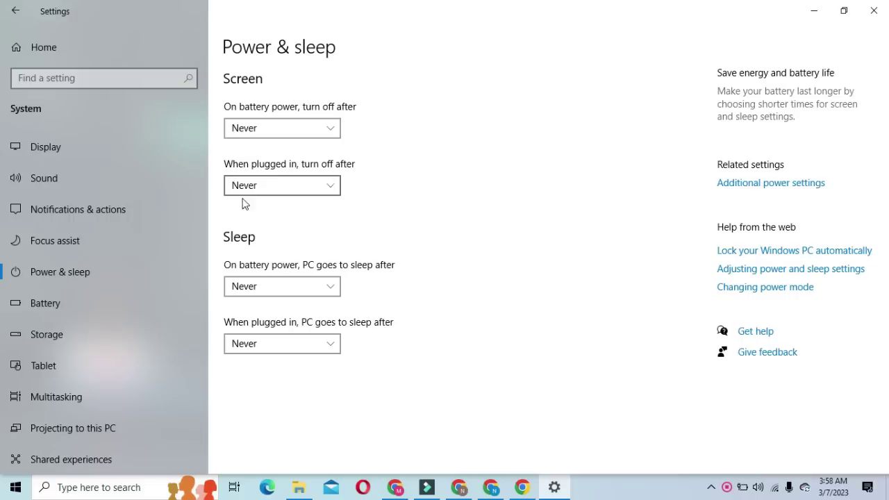
# Step: Set the plugged-in time before the PC goes to sleep to Never
pyautogui.click(297, 343)
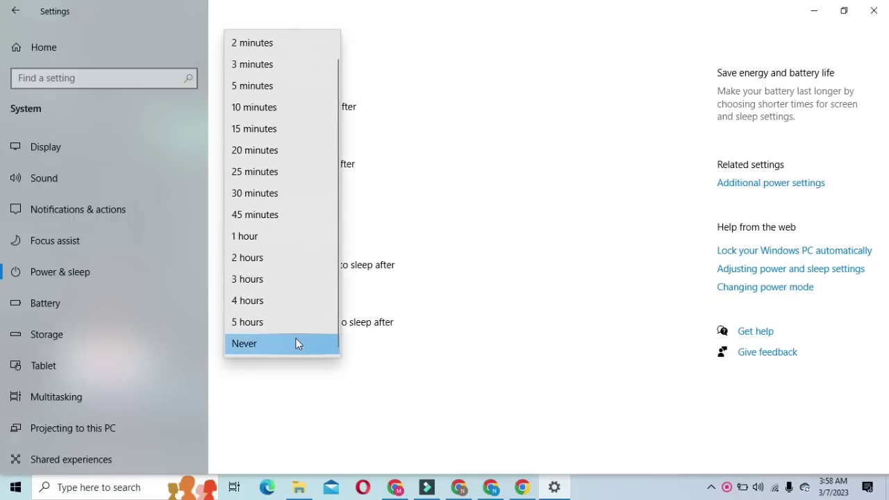
pyautogui.click(296, 342)
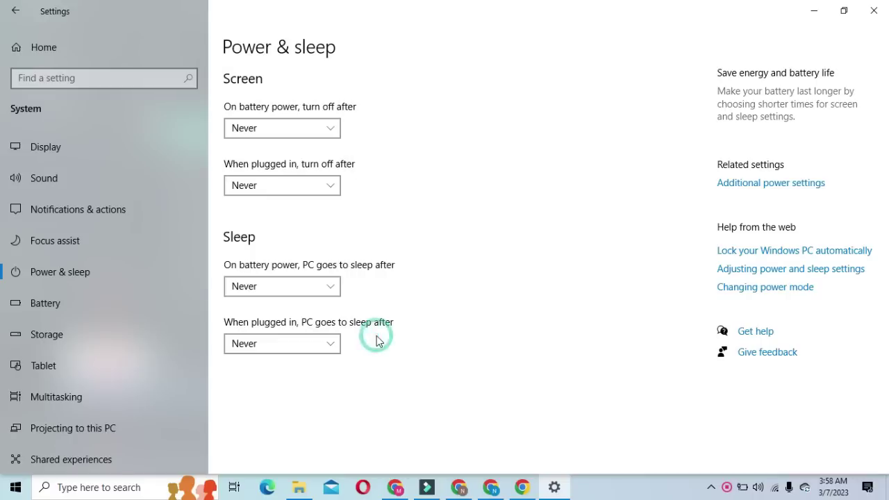
# Step: Review the storage usage breakdown for Local Disk (C:) and open the Battery settings
pyautogui.click(88, 346)
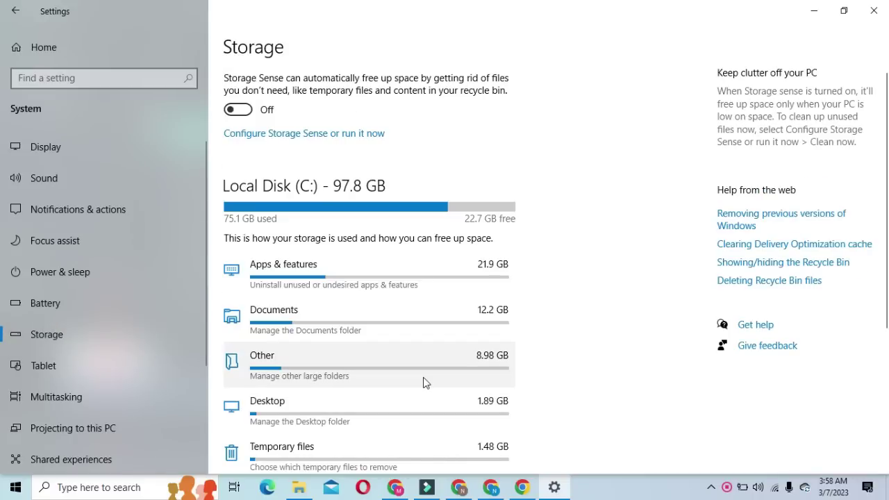
pyautogui.scroll(-3, 422, 381)
pyautogui.scroll(3, 425, 382)
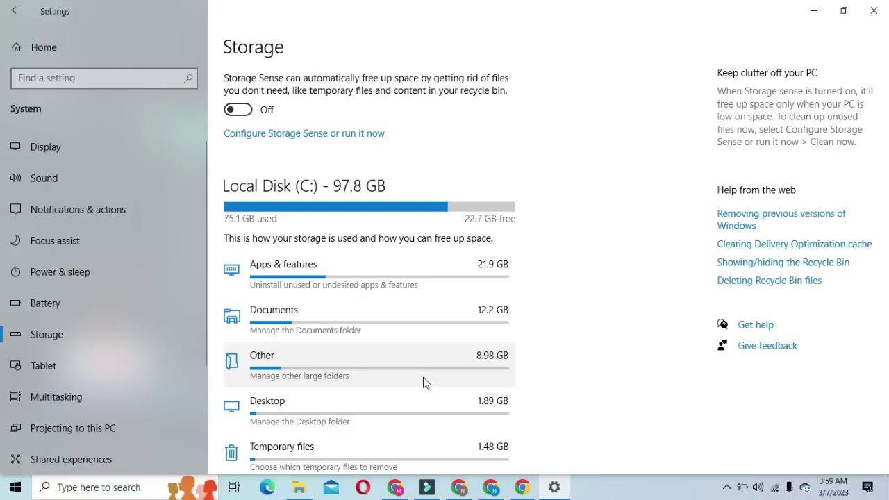
pyautogui.click(36, 275)
pyautogui.click(45, 303)
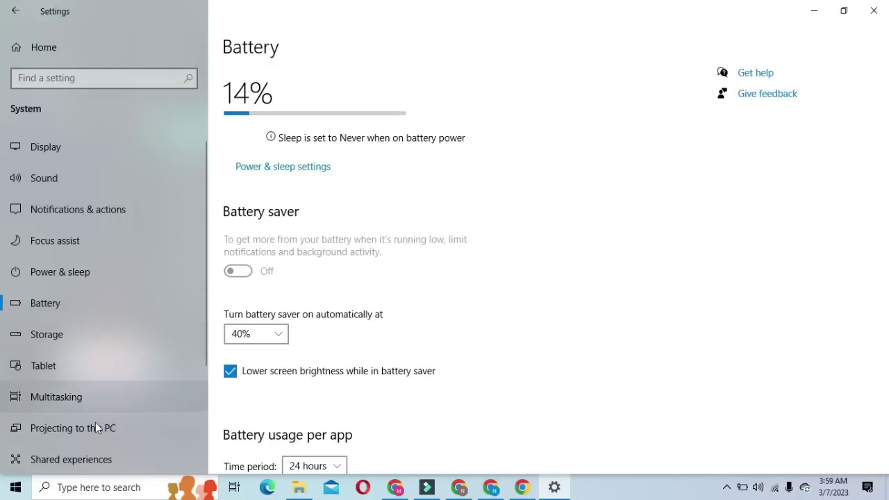
# Step: Check the video export progress in Filmora and return to the Battery settings
pyautogui.click(24, 493)
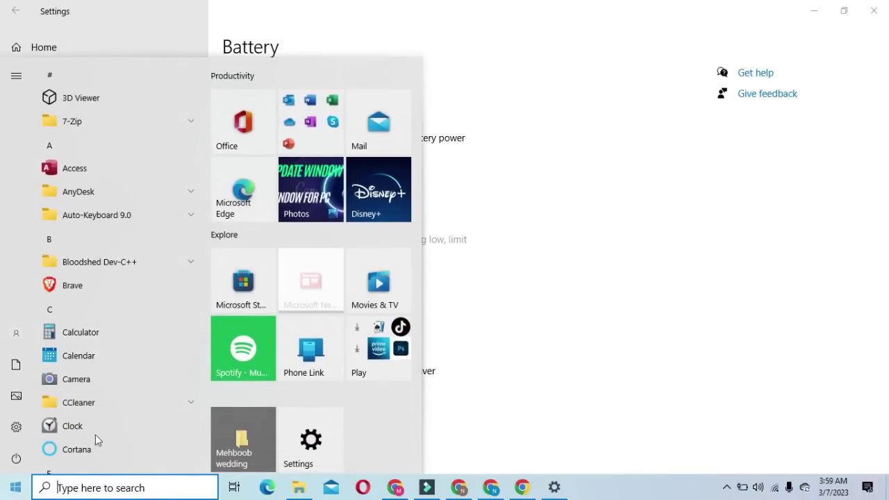
pyautogui.click(581, 195)
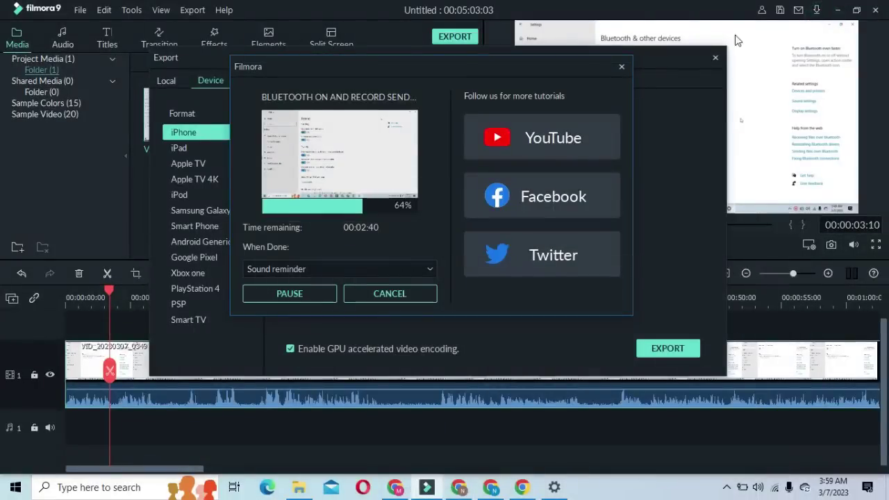
pyautogui.click(19, 489)
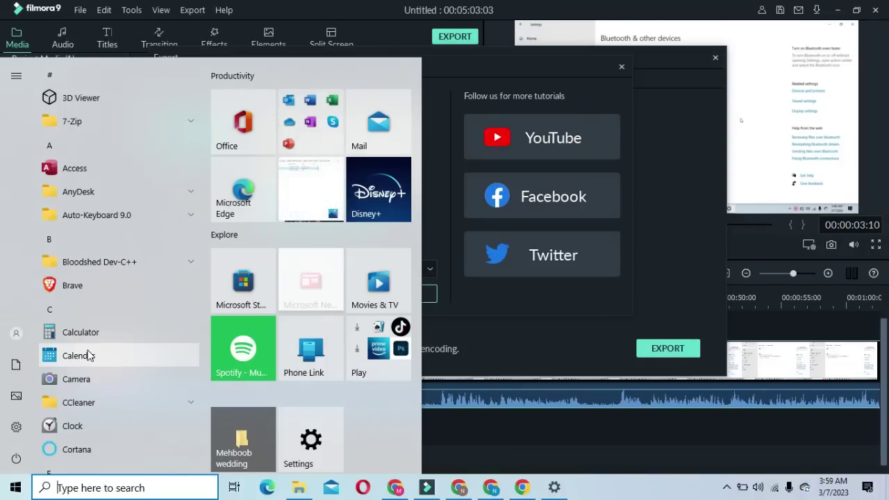
pyautogui.click(522, 488)
pyautogui.click(549, 489)
# Step: Look through the full list of installed apps in Start and expand the Office apps folder tile under Productivity
pyautogui.click(15, 487)
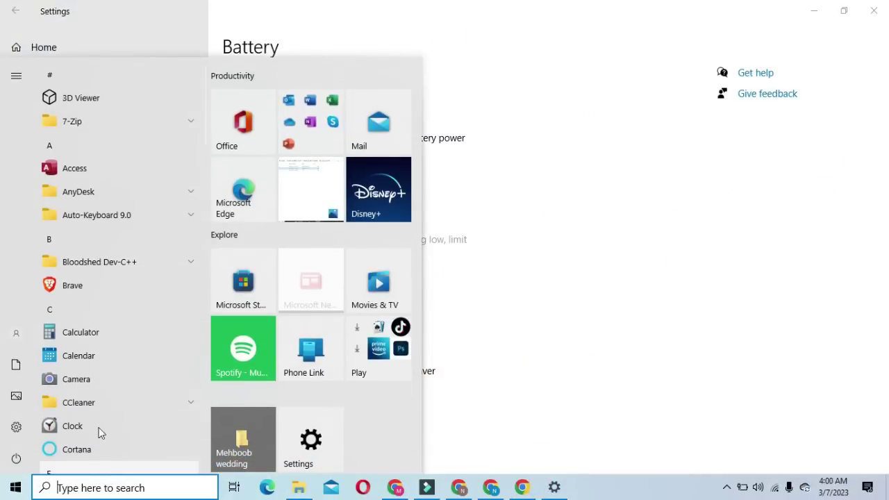
pyautogui.scroll(-1, 91, 394)
pyautogui.scroll(-20, 92, 396)
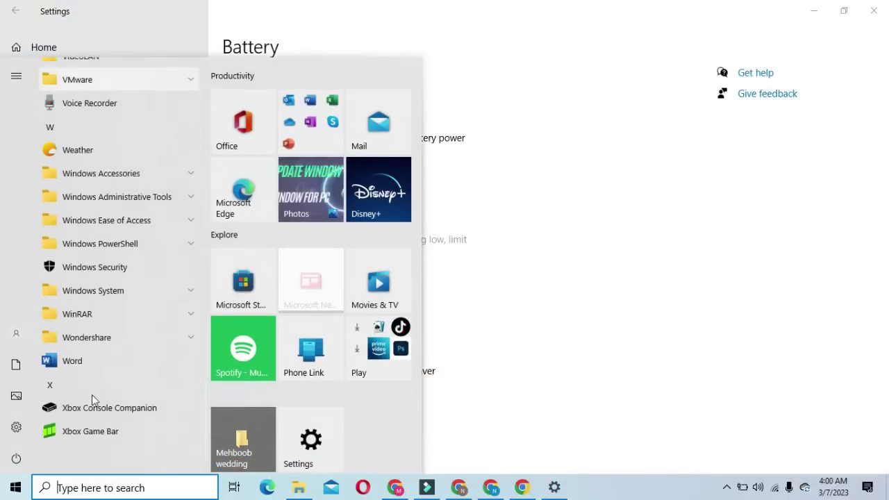
pyautogui.scroll(1, 92, 394)
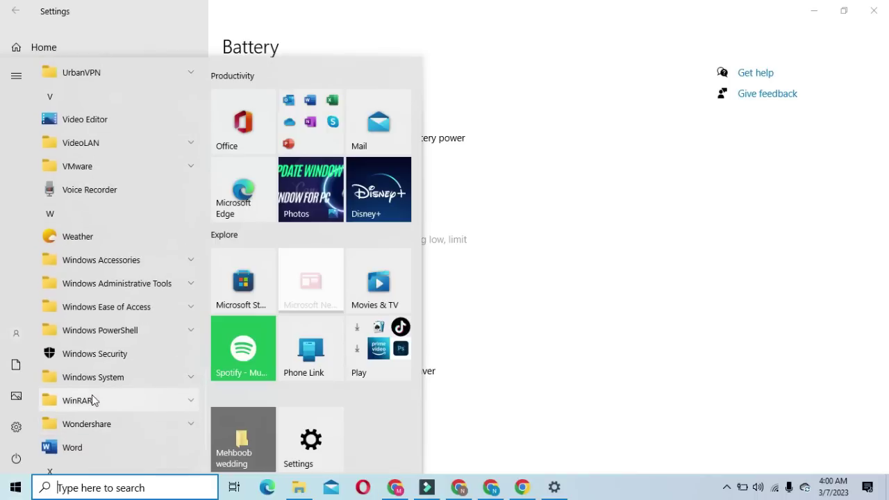
pyautogui.scroll(3, 143, 218)
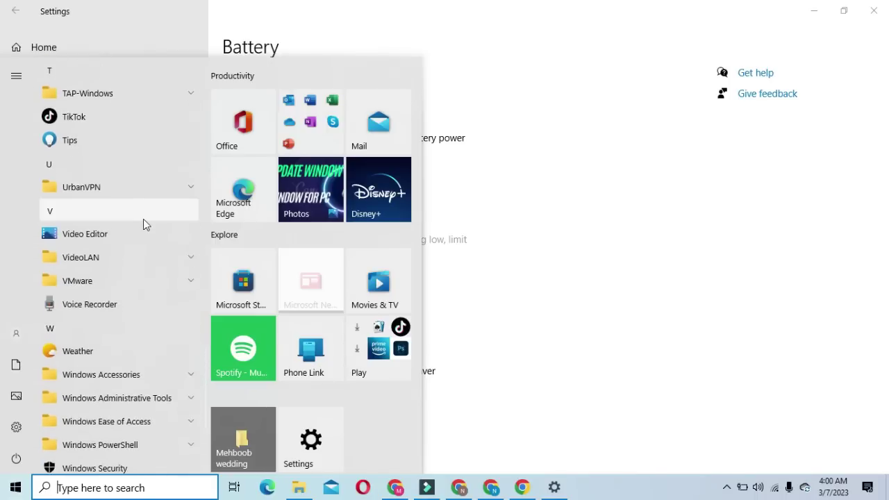
pyautogui.scroll(8, 143, 219)
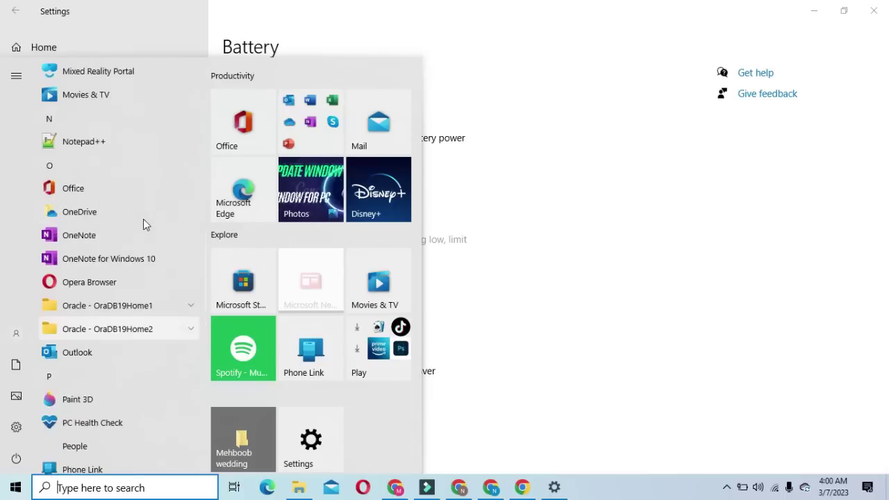
pyautogui.scroll(2, 143, 225)
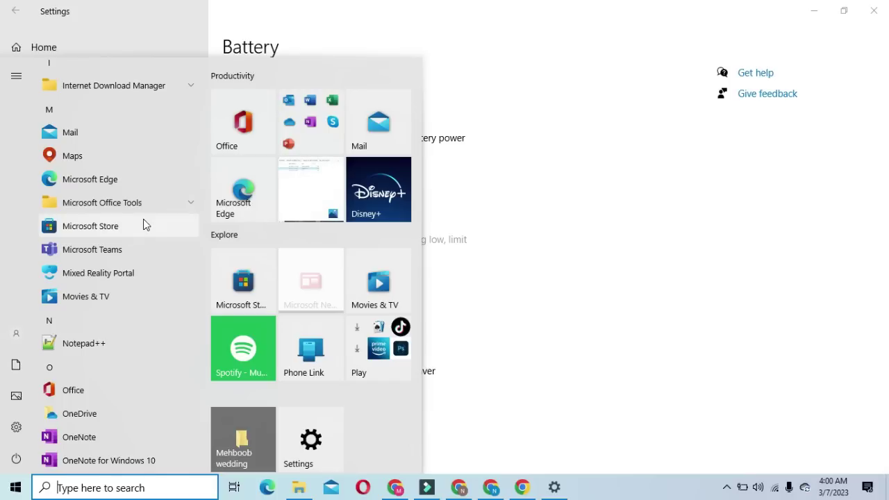
pyautogui.scroll(5, 138, 236)
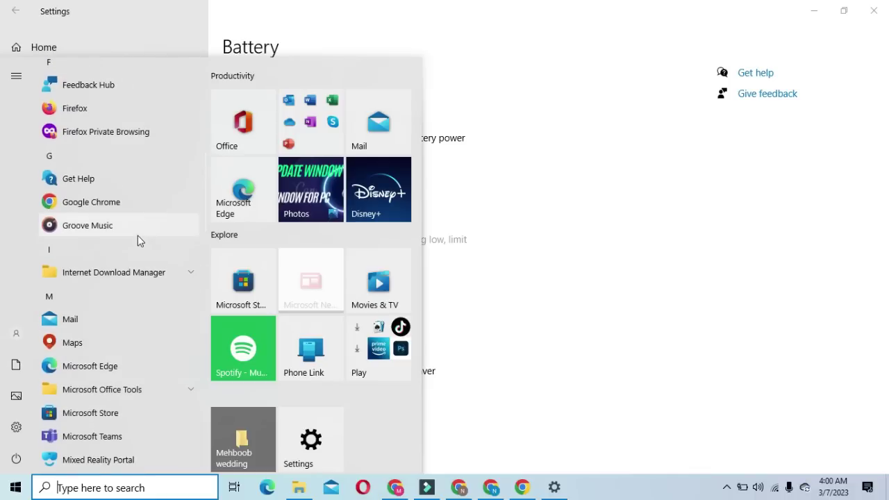
pyautogui.scroll(3, 138, 236)
pyautogui.scroll(5, 138, 239)
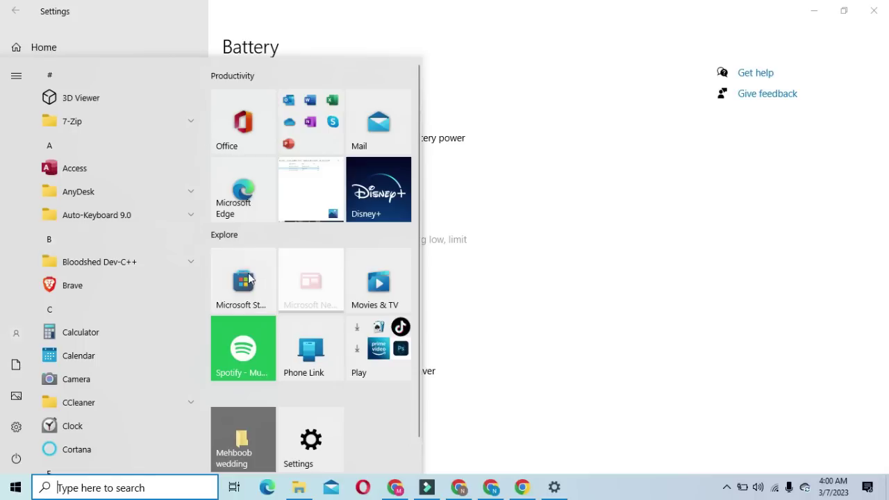
pyautogui.click(296, 124)
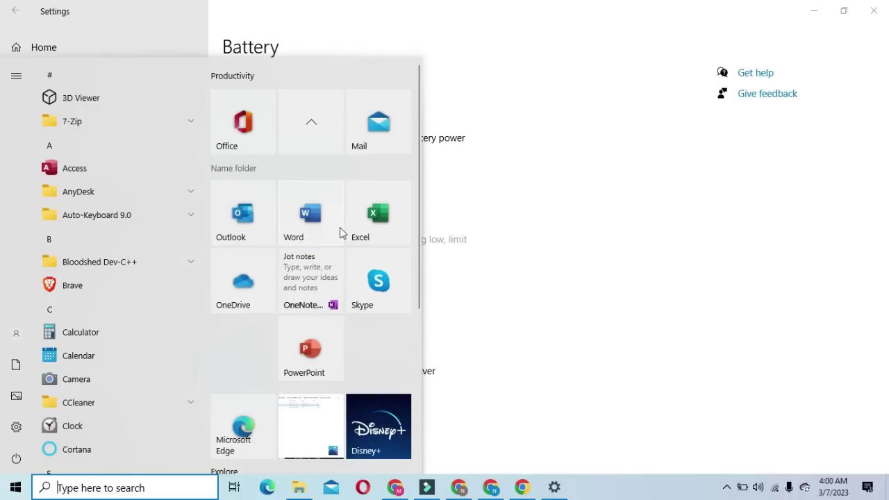
pyautogui.click(554, 238)
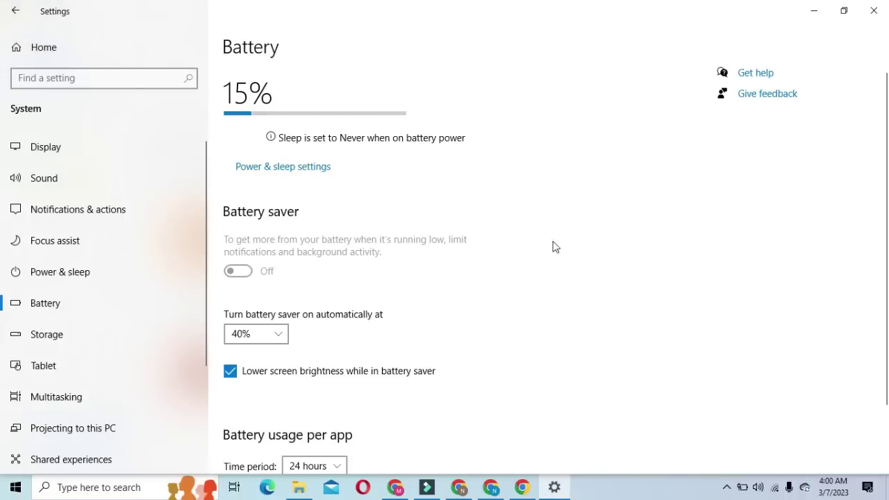
# Step: Switch to File Explorer, view the Pictures, Desktop, Downloads and Local Disk (E:) locations, and minimize it
pyautogui.click(298, 489)
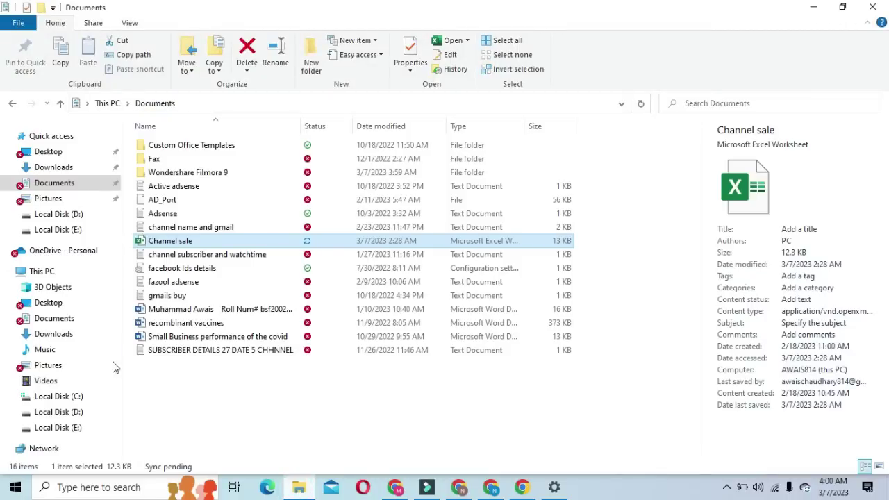
pyautogui.click(48, 201)
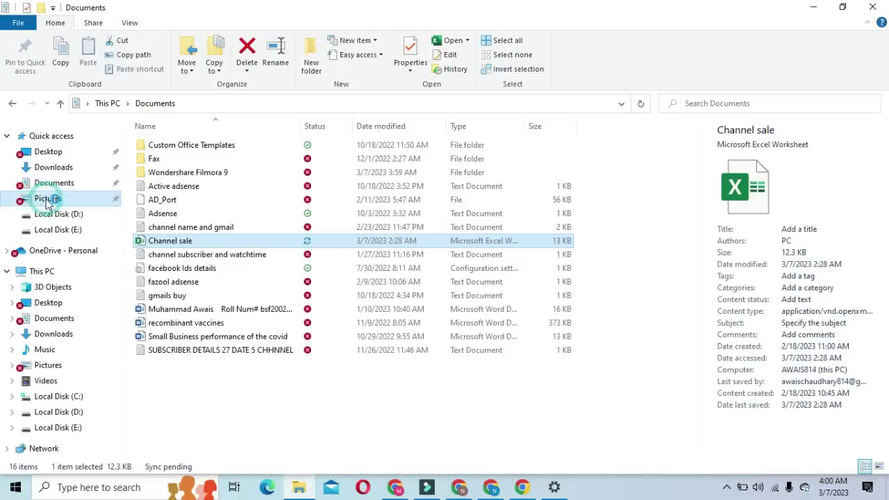
pyautogui.click(43, 152)
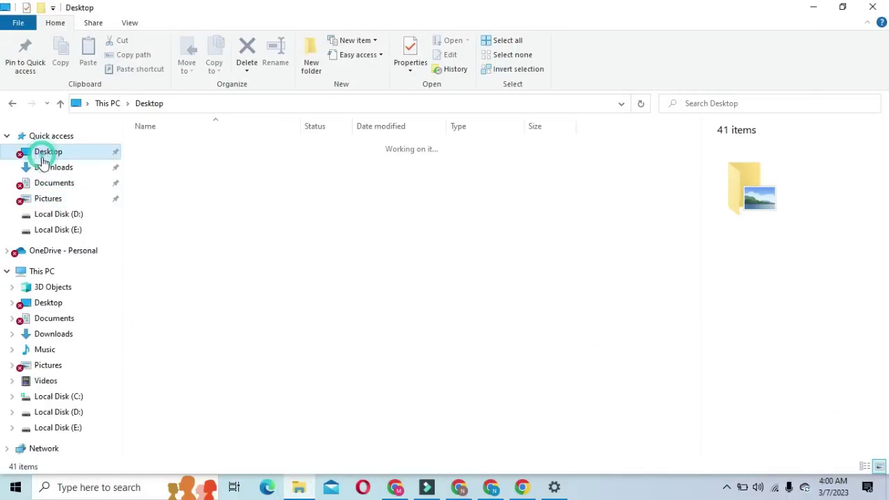
pyautogui.click(43, 167)
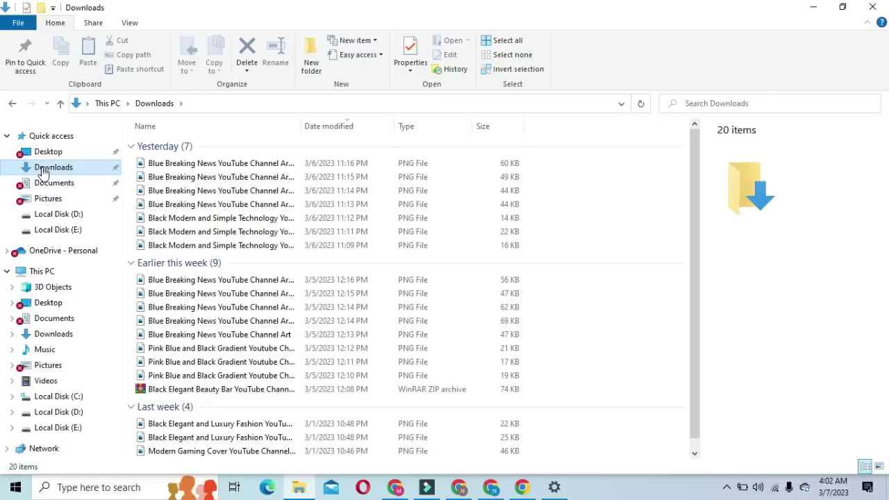
pyautogui.click(85, 232)
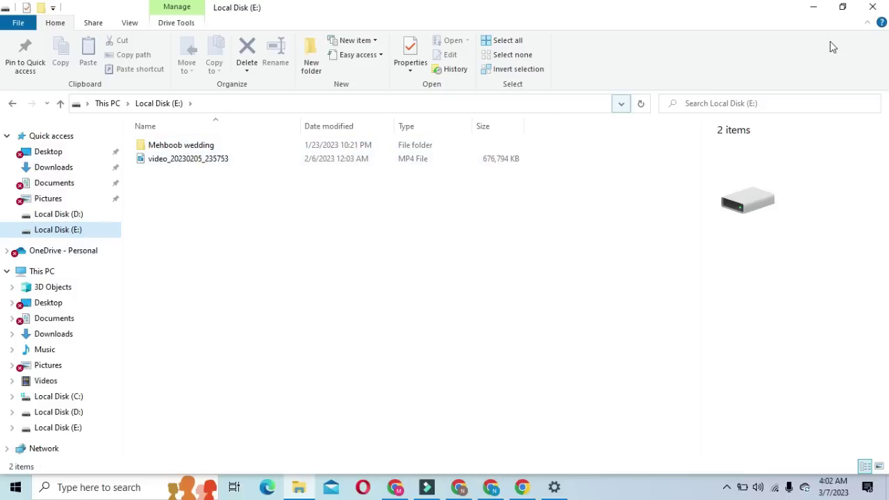
pyautogui.click(813, 7)
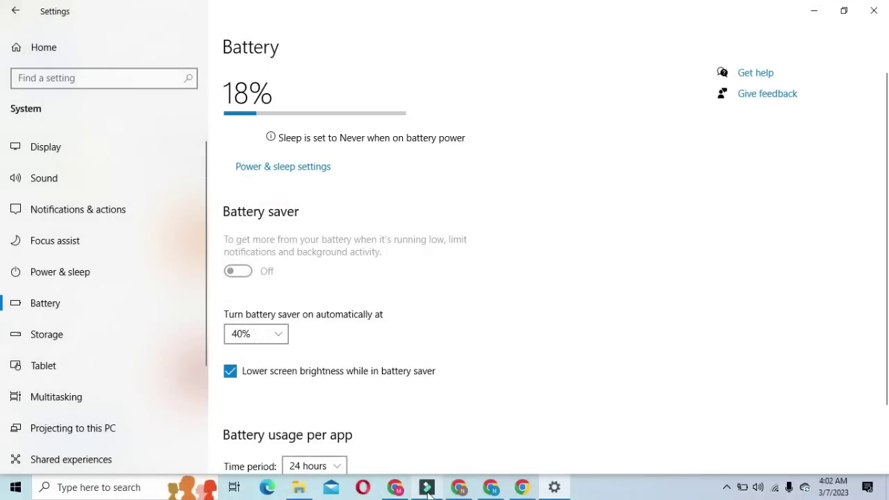
# Step: Switch to Filmora, reveal the exported video in its folder, and close the Export window
pyautogui.click(426, 487)
pyautogui.click(285, 297)
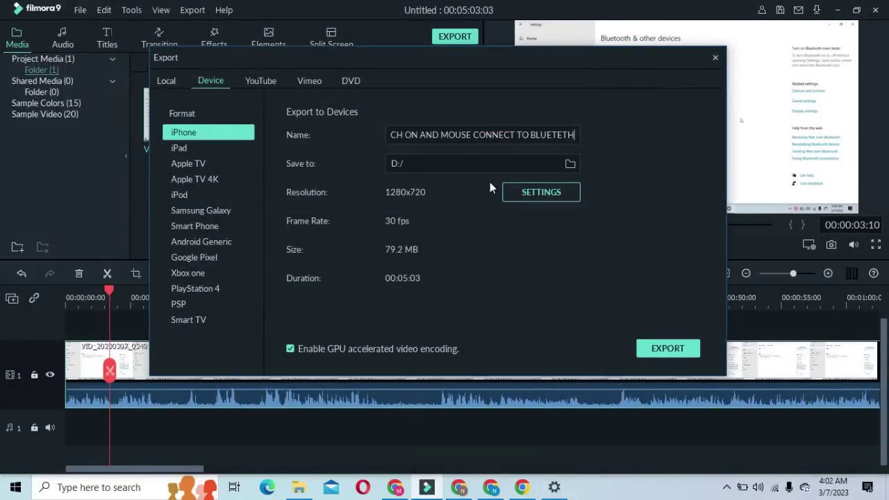
pyautogui.click(715, 56)
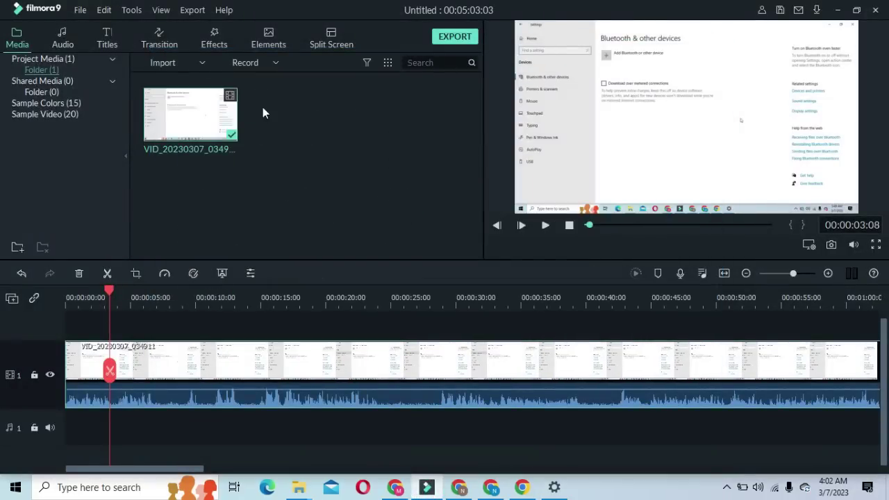
# Step: Delete the clip VID_20230307_034911 from the project media, including its use on the timeline
pyautogui.rightClick(202, 109)
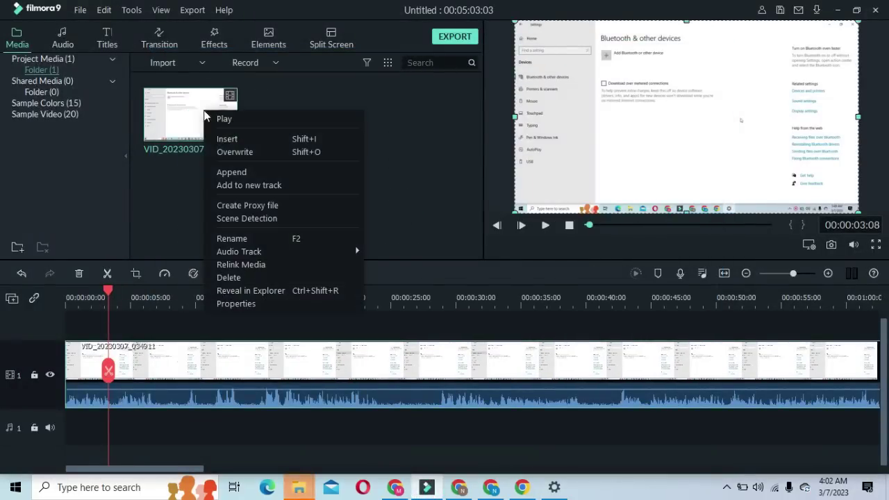
pyautogui.click(245, 277)
pyautogui.click(505, 290)
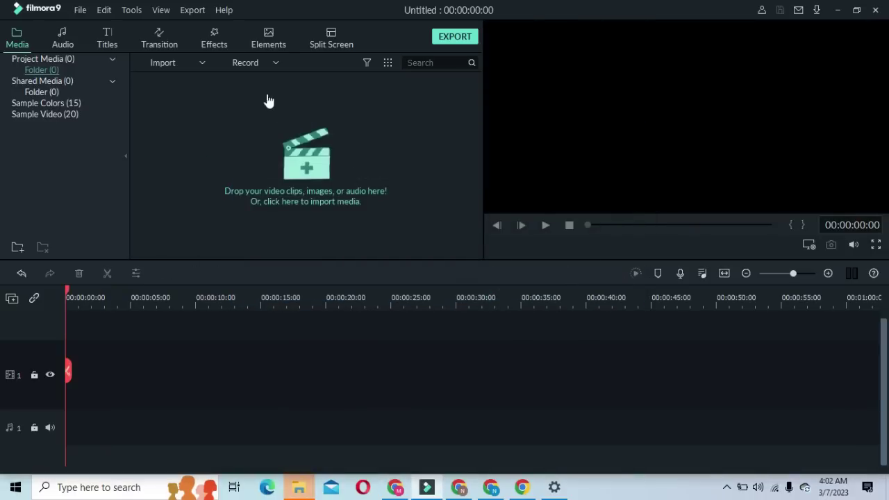
# Step: Bring up the PC screen recorder controls from Filmora and close the File Explorer window showing Local Disk (D:)
pyautogui.click(260, 66)
pyautogui.click(258, 89)
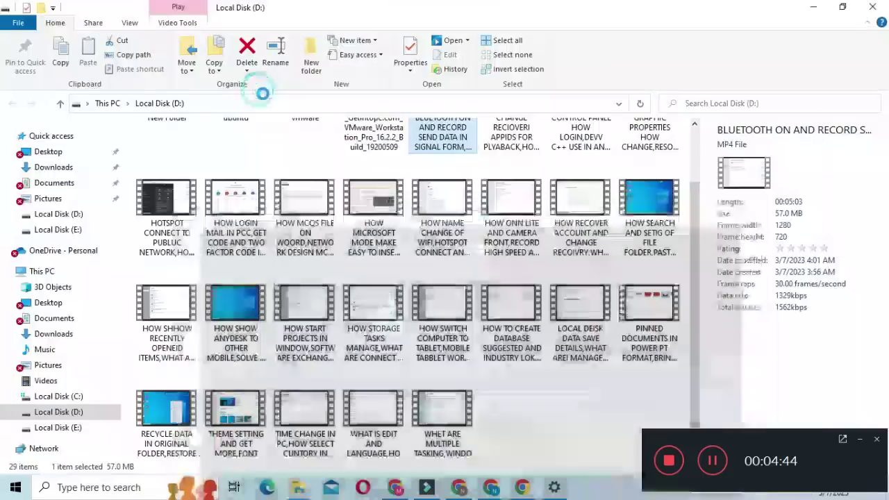
pyautogui.click(882, 6)
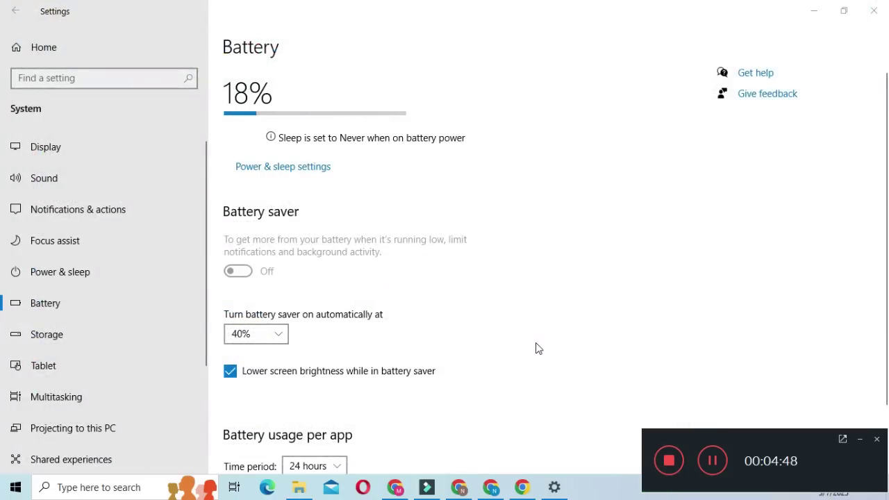